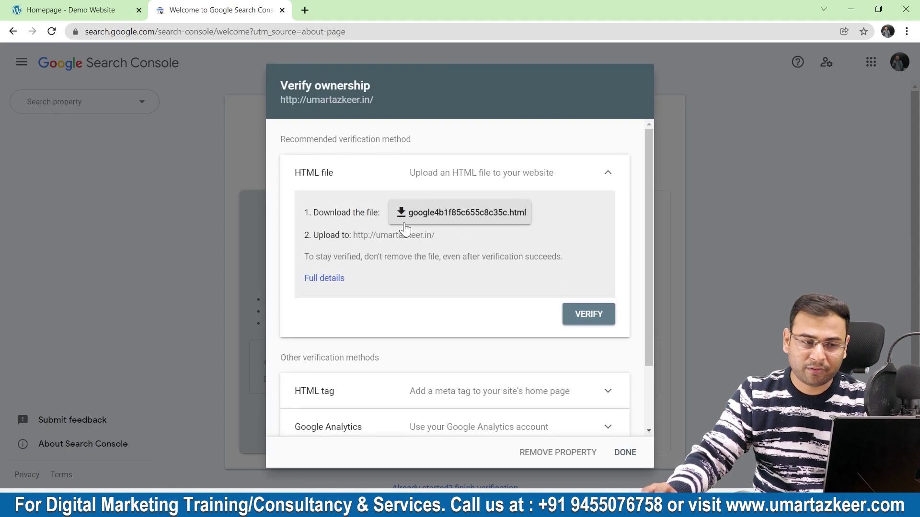
Review the instructions of the HTML file and HTML tag ownership verification methods
{"action": "left_click", "coordinate": [609, 173]}
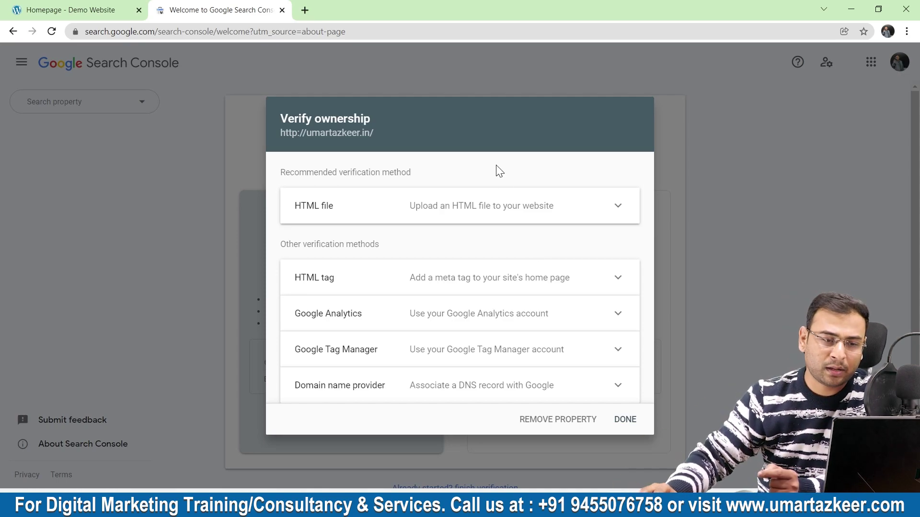
{"action": "left_click", "coordinate": [421, 211]}
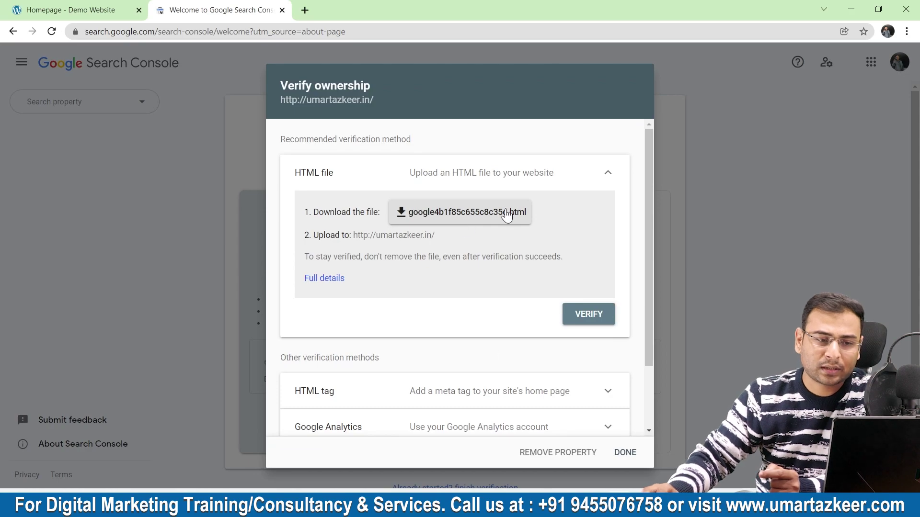
{"action": "left_click", "coordinate": [608, 173]}
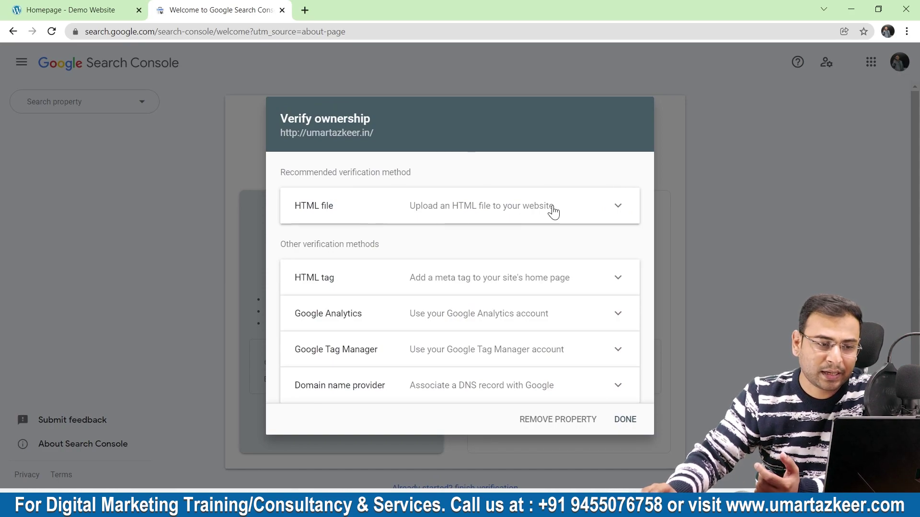
{"action": "left_click", "coordinate": [367, 285]}
{"action": "scroll", "coordinate": [349, 177], "scroll_direction": "down", "scroll_amount": 1}
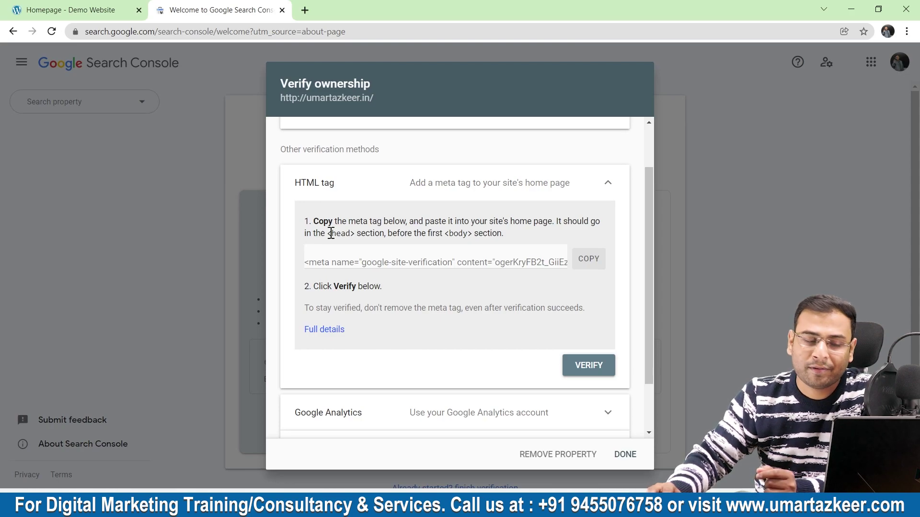
{"action": "left_click", "coordinate": [475, 233]}
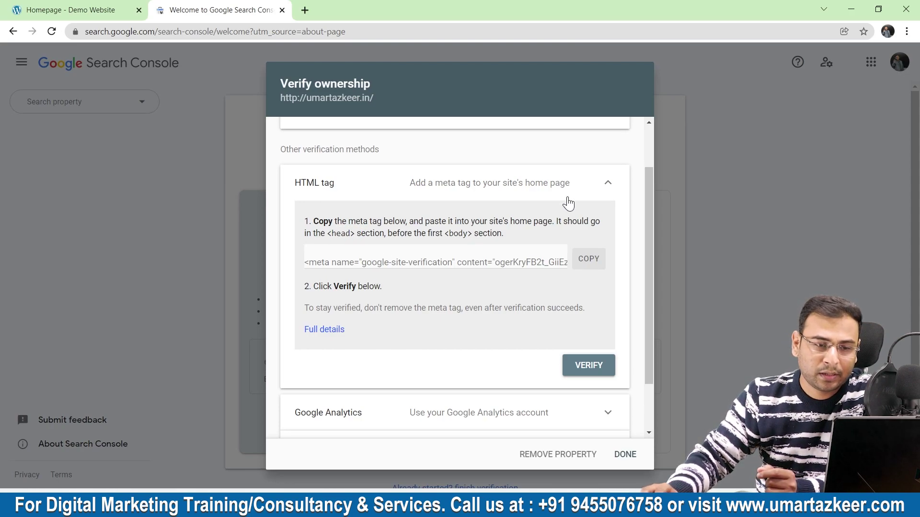
{"action": "left_click", "coordinate": [606, 184]}
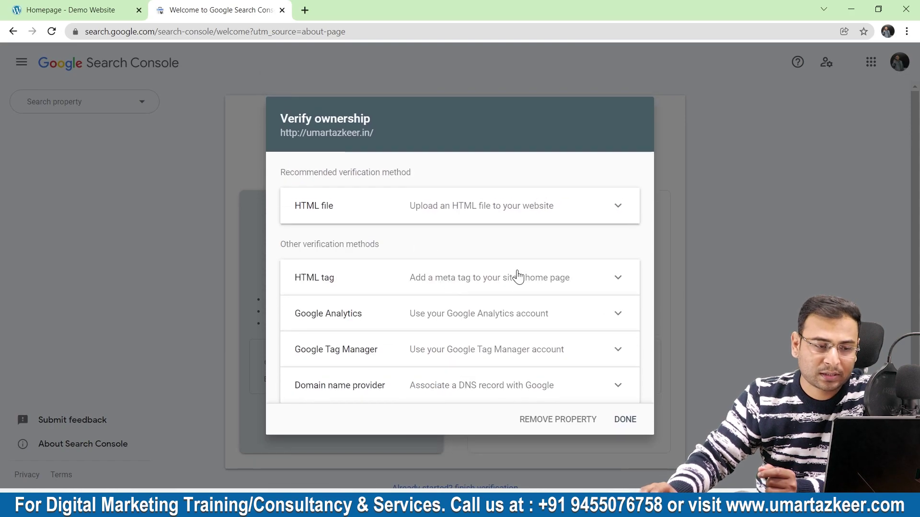
Review the requirements of the Google Analytics and Google Tag Manager verification methods
{"action": "left_click", "coordinate": [335, 316]}
{"action": "scroll", "coordinate": [333, 188], "scroll_direction": "down", "scroll_amount": 2}
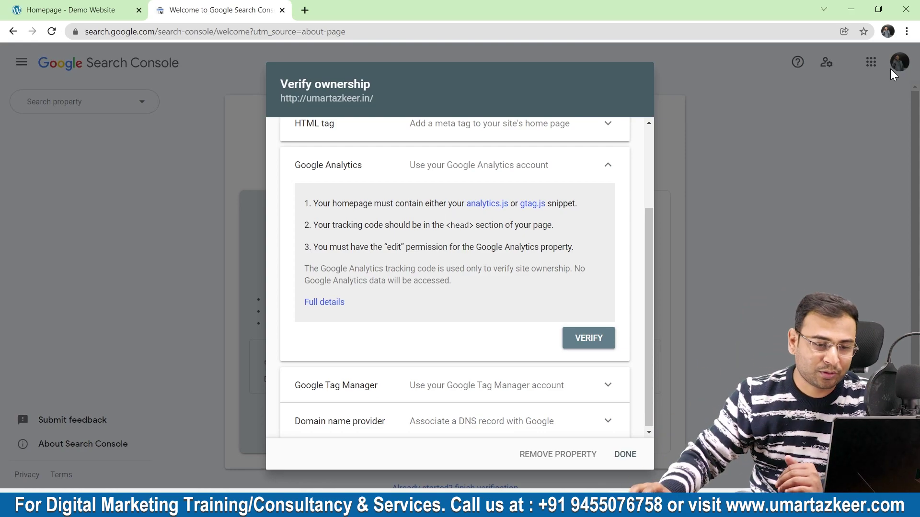
{"action": "scroll", "coordinate": [320, 378], "scroll_direction": "down", "scroll_amount": 1}
{"action": "left_click", "coordinate": [496, 394]}
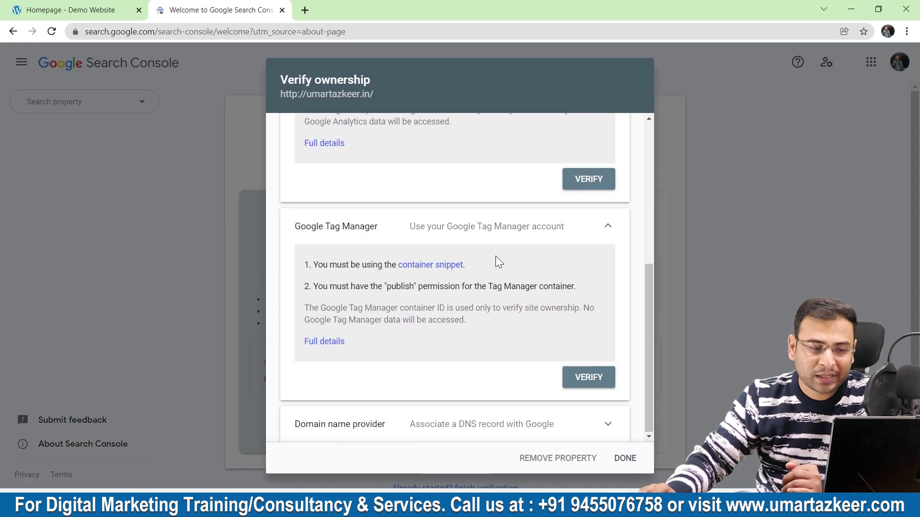
{"action": "left_click", "coordinate": [606, 225]}
Examine the Domain name provider verification instructions for adding the TXT record to the DNS configuration
{"action": "left_click", "coordinate": [398, 424]}
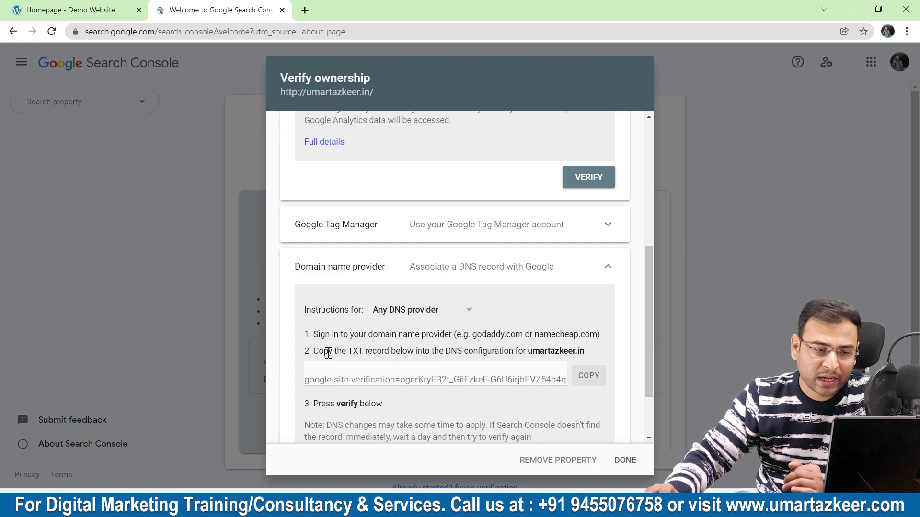
{"action": "left_click_drag", "start_coordinate": [324, 353], "coordinate": [392, 352]}
{"action": "left_click", "coordinate": [420, 353]}
{"action": "left_click_drag", "start_coordinate": [487, 352], "coordinate": [530, 357]}
{"action": "left_click", "coordinate": [466, 351]}
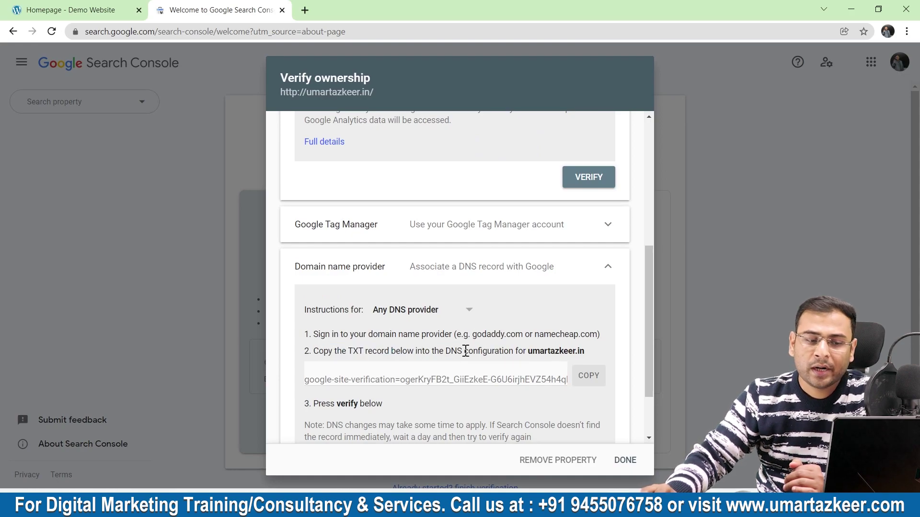
{"action": "left_click_drag", "start_coordinate": [465, 351], "coordinate": [507, 366]}
{"action": "left_click", "coordinate": [605, 259]}
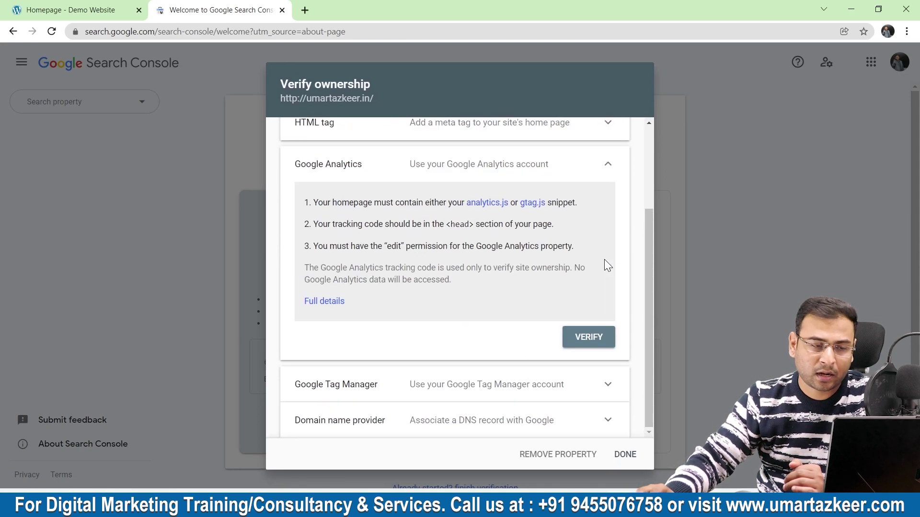
Collapse the Google Analytics method and copy the meta tag offered under the HTML tag verification method
{"action": "scroll", "coordinate": [422, 245], "scroll_direction": "up", "scroll_amount": 3}
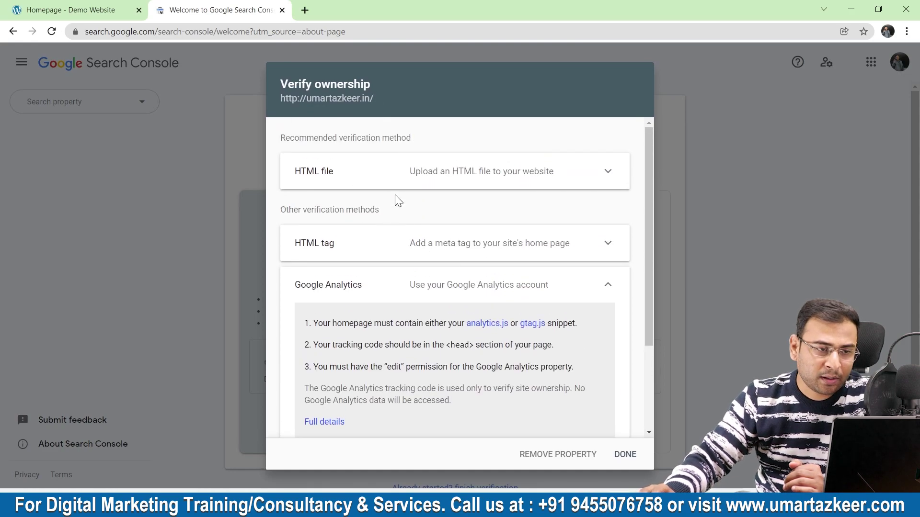
{"action": "left_click_drag", "start_coordinate": [280, 84], "coordinate": [367, 84]}
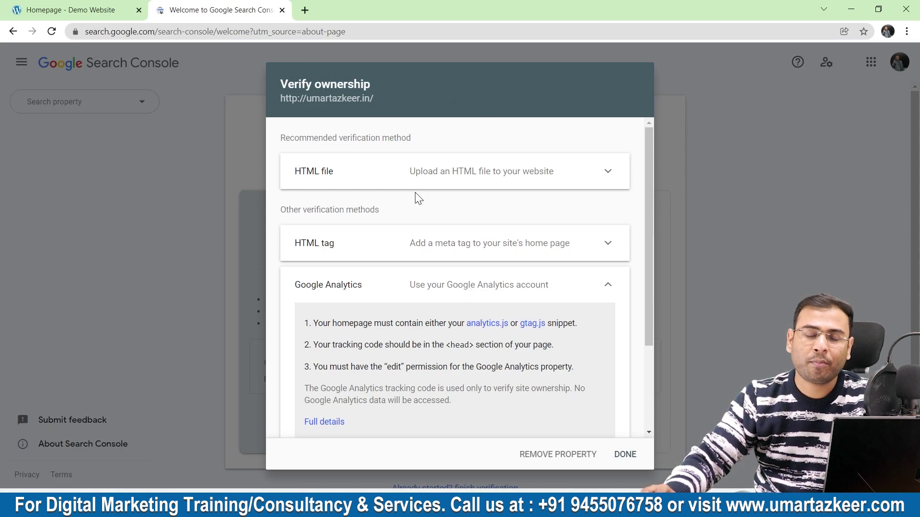
{"action": "scroll", "coordinate": [534, 318], "scroll_direction": "down", "scroll_amount": 3}
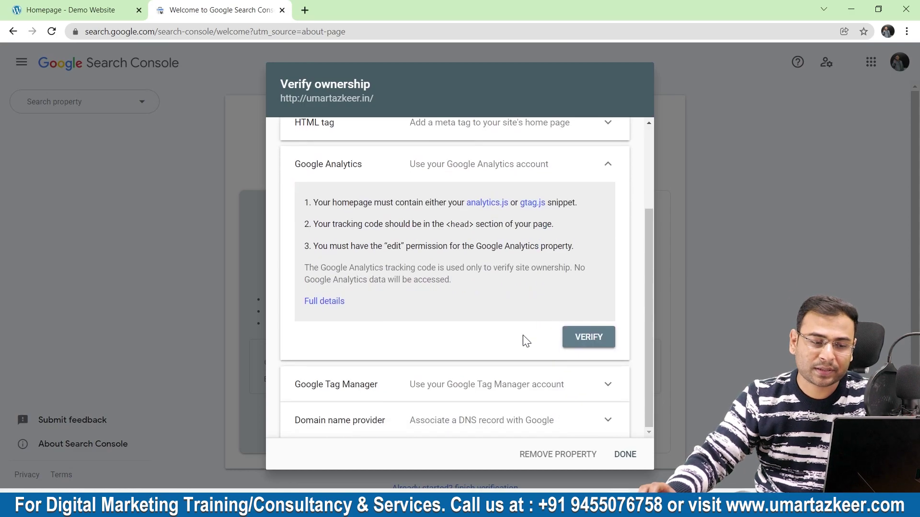
{"action": "scroll", "coordinate": [639, 271], "scroll_direction": "up", "scroll_amount": 3}
{"action": "left_click", "coordinate": [593, 285]}
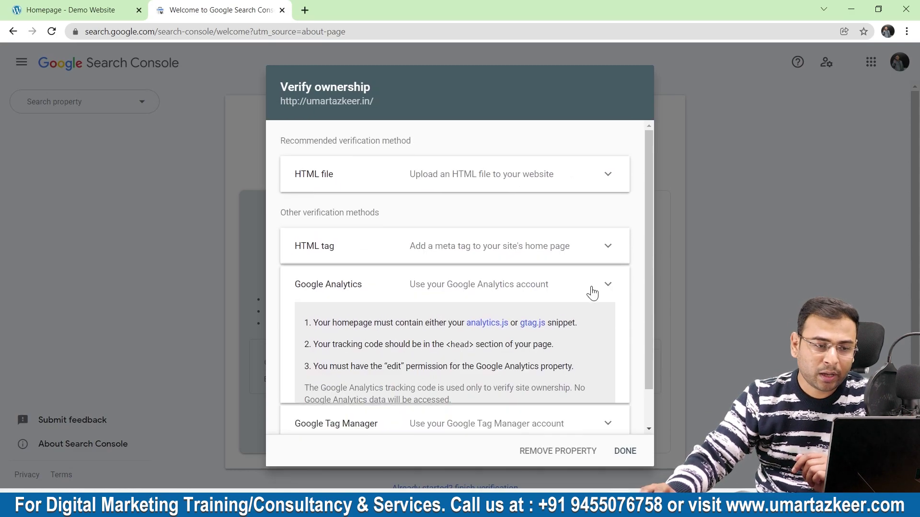
{"action": "left_click", "coordinate": [330, 272]}
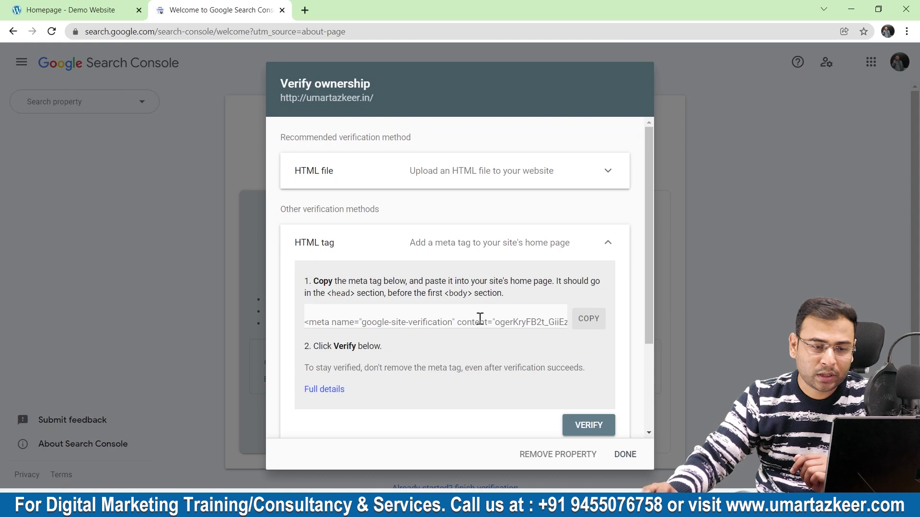
{"action": "left_click", "coordinate": [591, 321]}
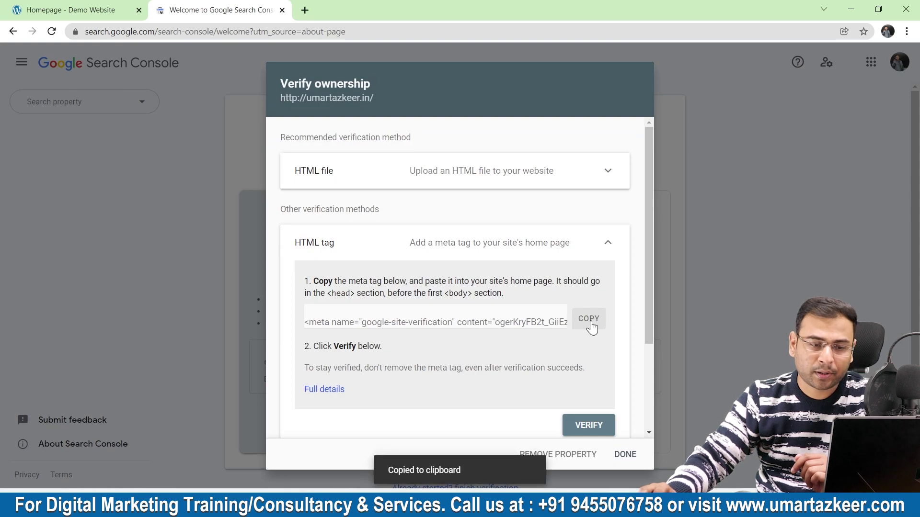
Switch to the demo website and open its WordPress admin dashboard at the /wp-admin address
{"action": "left_click", "coordinate": [53, 6]}
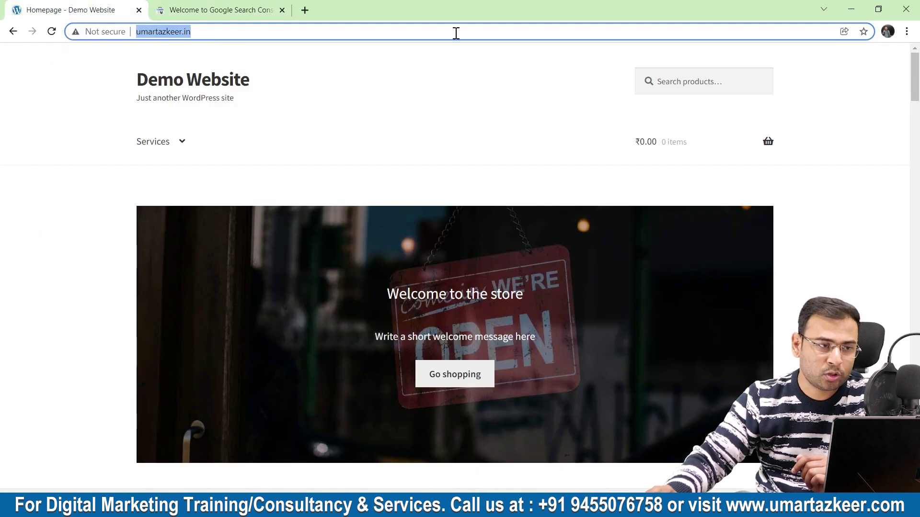
{"action": "left_click", "coordinate": [298, 31]}
{"action": "type", "text": "/wp"}
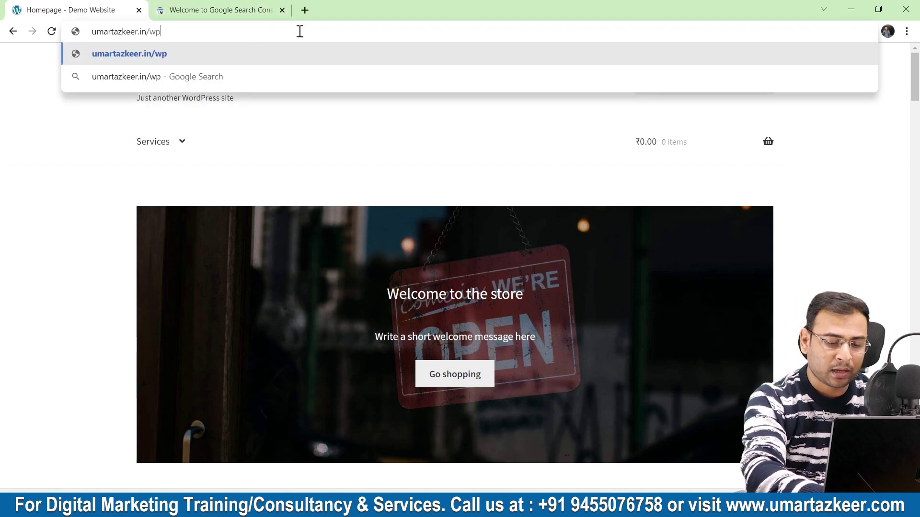
{"action": "type", "text": "-admin4"}
{"action": "key", "text": "BackSpace"}
{"action": "key", "text": "Return"}
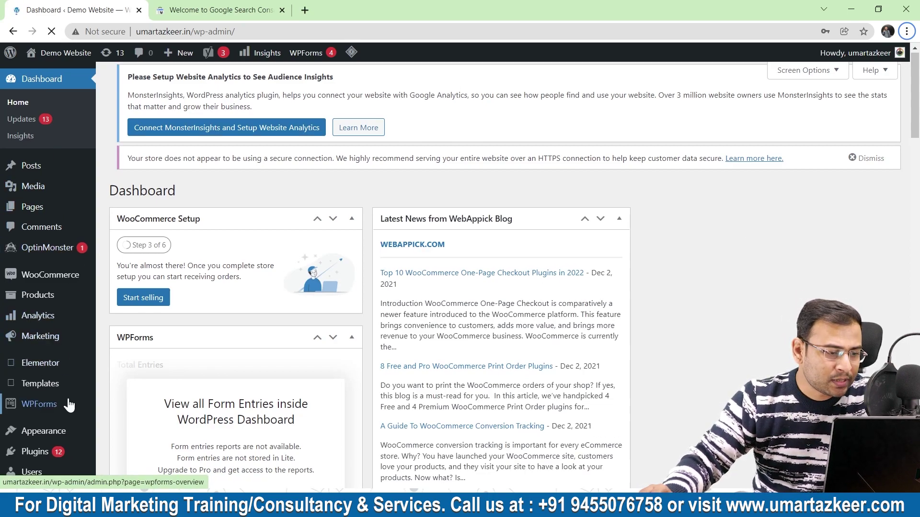
Open the Storefront theme's Theme Header file (header.php) in the Theme Editor
{"action": "scroll", "coordinate": [28, 364], "scroll_direction": "down", "scroll_amount": 3}
{"action": "mouse_move", "coordinate": [53, 315]}
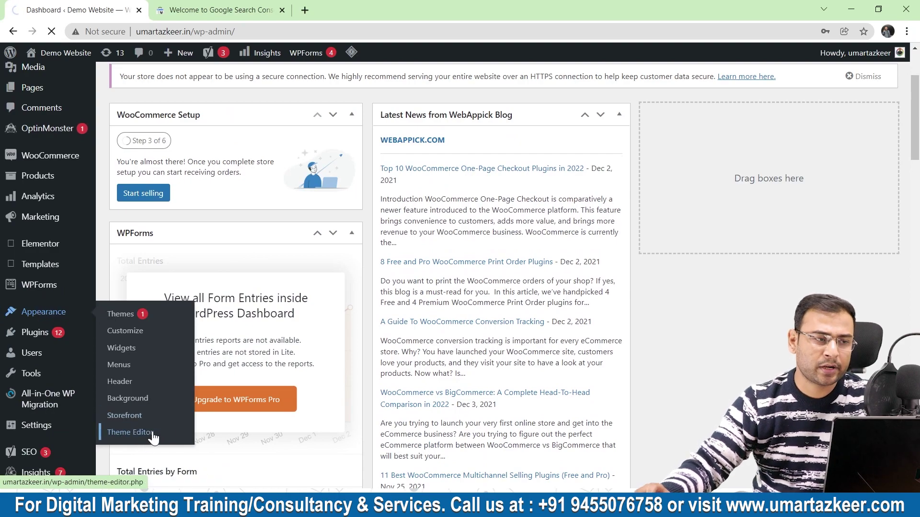
{"action": "left_click", "coordinate": [143, 435]}
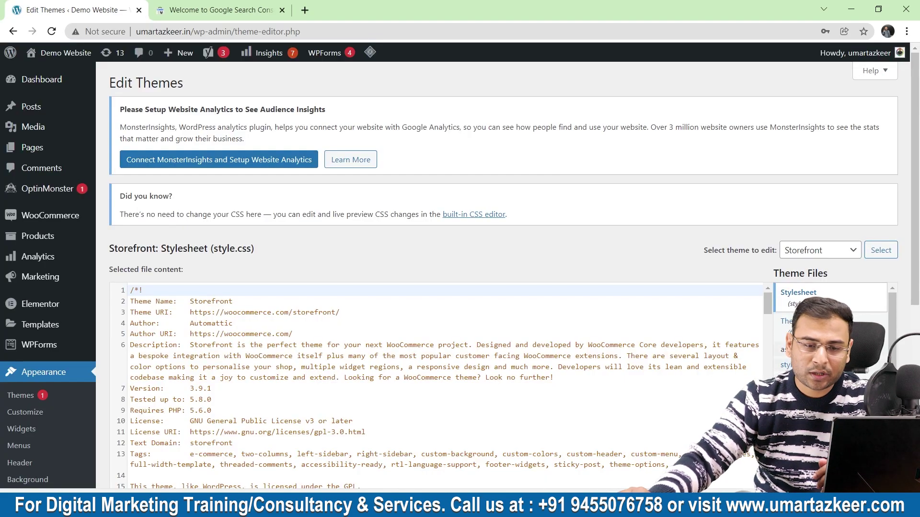
{"action": "scroll", "coordinate": [889, 311], "scroll_direction": "down", "scroll_amount": 5}
{"action": "scroll", "coordinate": [844, 316], "scroll_direction": "down", "scroll_amount": 1}
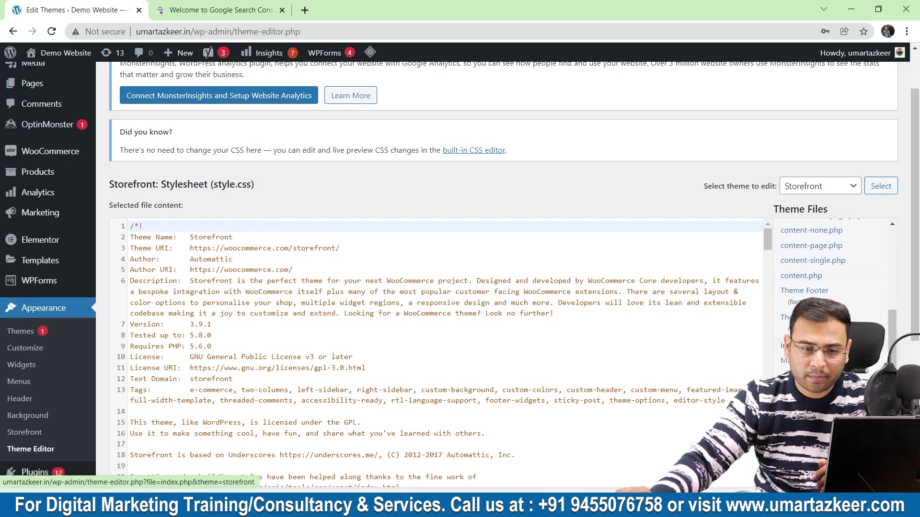
{"action": "left_click", "coordinate": [812, 320]}
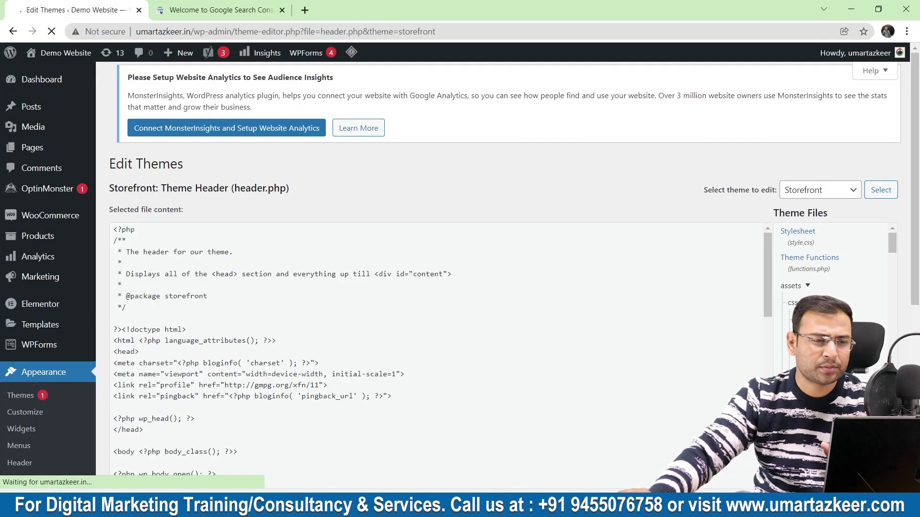
Locate the head section in header.php and add an empty line after wp_head(), just before the closing head tag
{"action": "scroll", "coordinate": [611, 331], "scroll_direction": "down", "scroll_amount": 5}
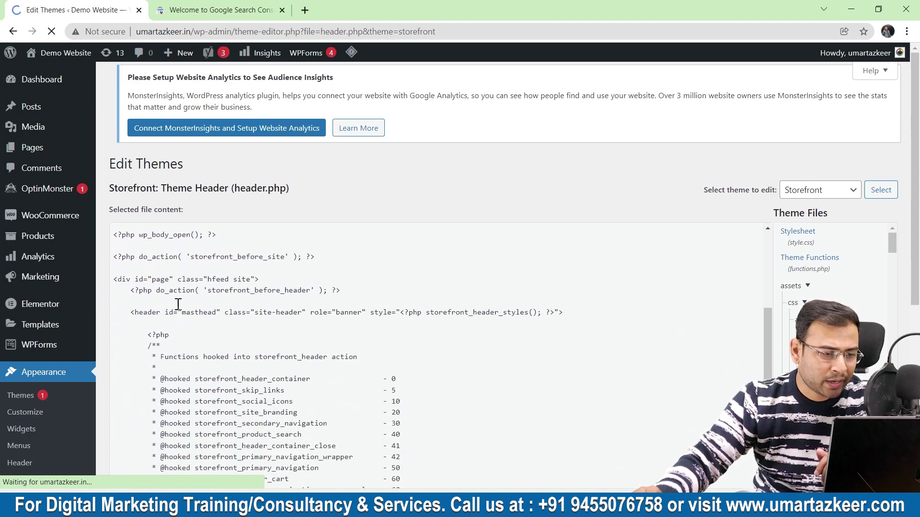
{"action": "scroll", "coordinate": [239, 316], "scroll_direction": "down", "scroll_amount": 5}
{"action": "scroll", "coordinate": [364, 335], "scroll_direction": "up", "scroll_amount": 9}
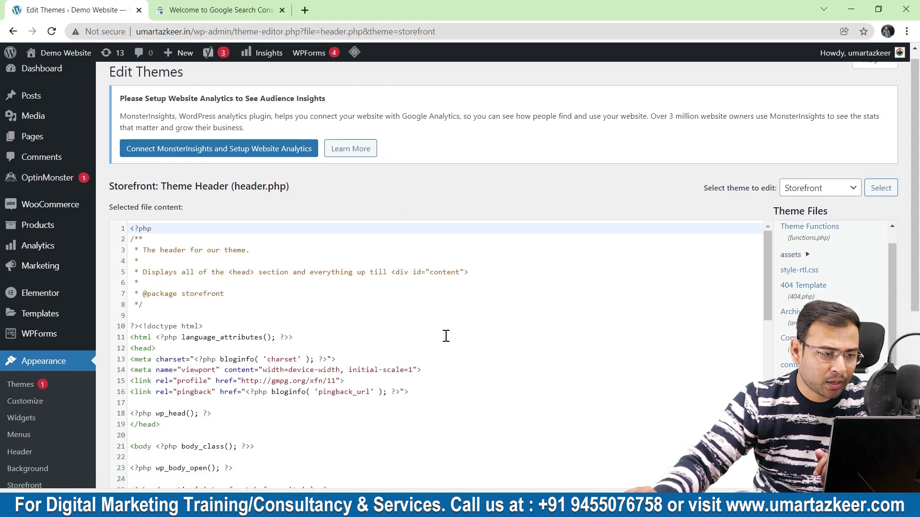
{"action": "scroll", "coordinate": [450, 347], "scroll_direction": "down", "scroll_amount": 1}
{"action": "left_click", "coordinate": [161, 288]}
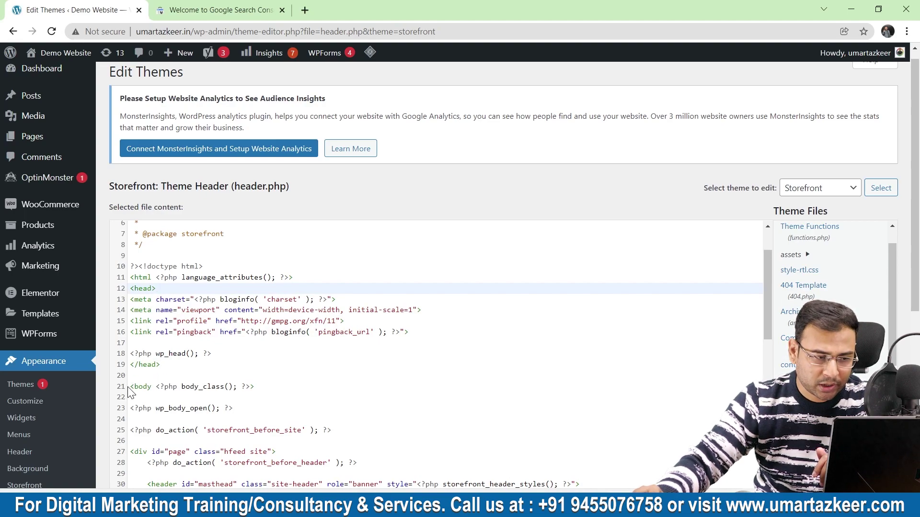
{"action": "left_click_drag", "start_coordinate": [131, 386], "coordinate": [208, 390]}
{"action": "left_click", "coordinate": [283, 391]}
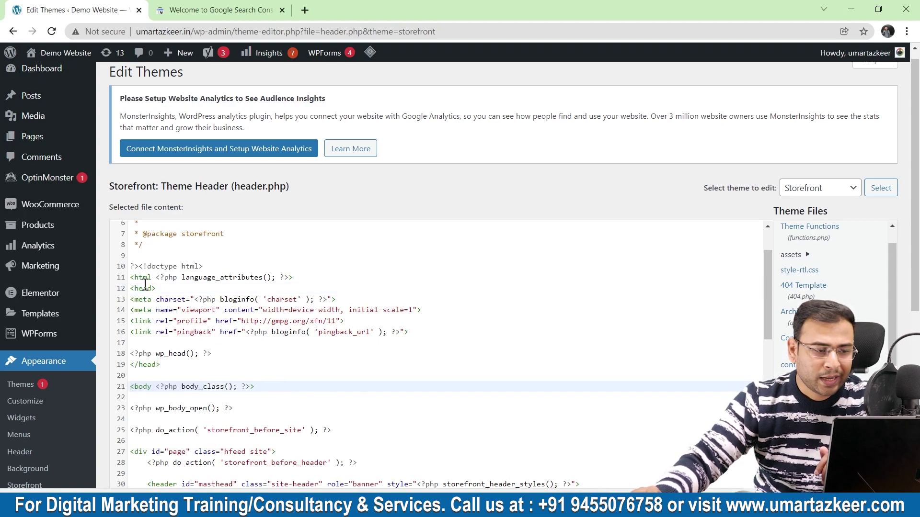
{"action": "left_click", "coordinate": [235, 353]}
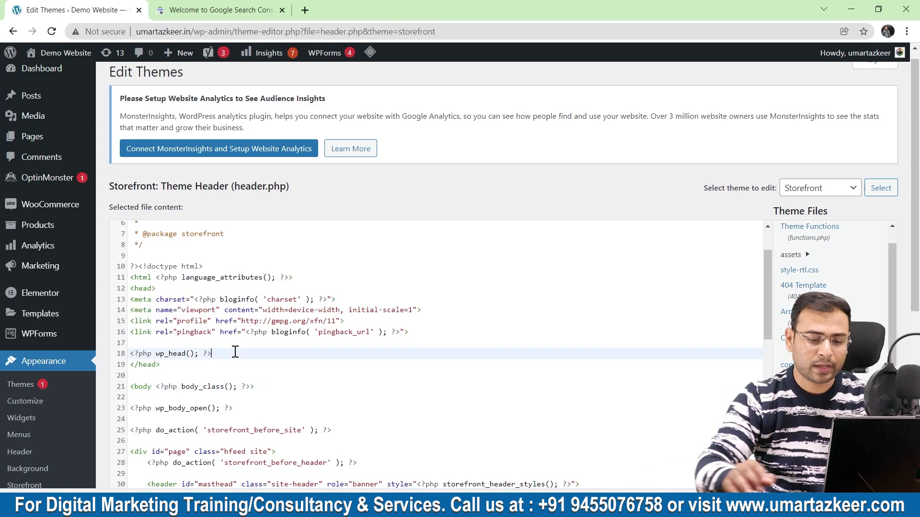
{"action": "key", "text": "Return"}
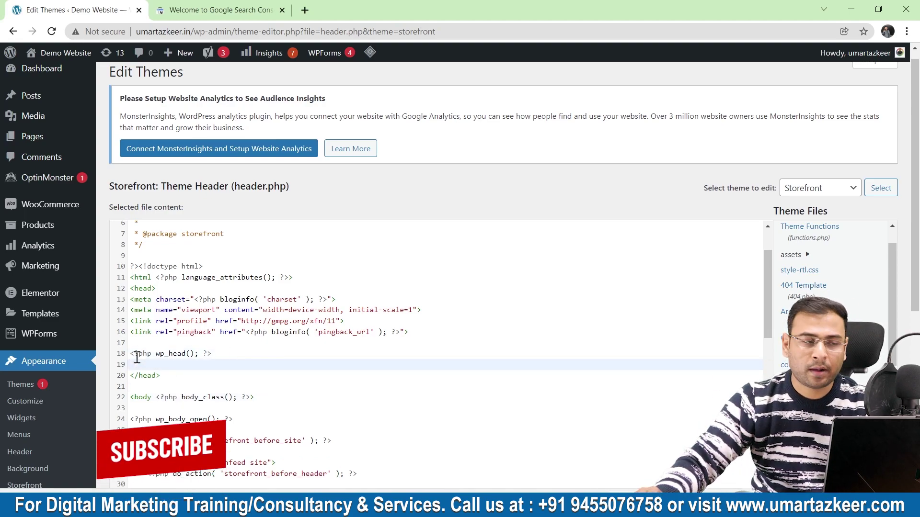
Copy the google-site-verification meta tag from Search Console again and paste it into the empty line in header.php
{"action": "left_click", "coordinate": [218, 9]}
{"action": "left_click", "coordinate": [589, 319]}
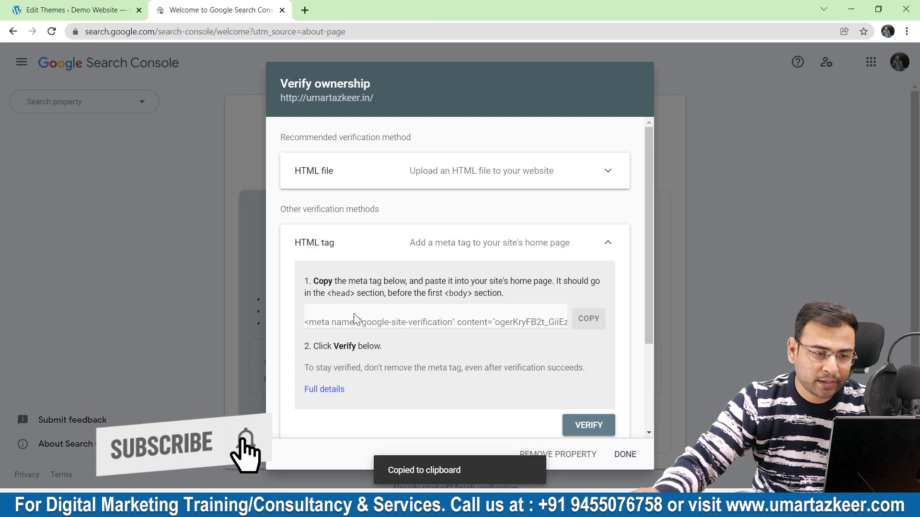
{"action": "left_click", "coordinate": [99, 9]}
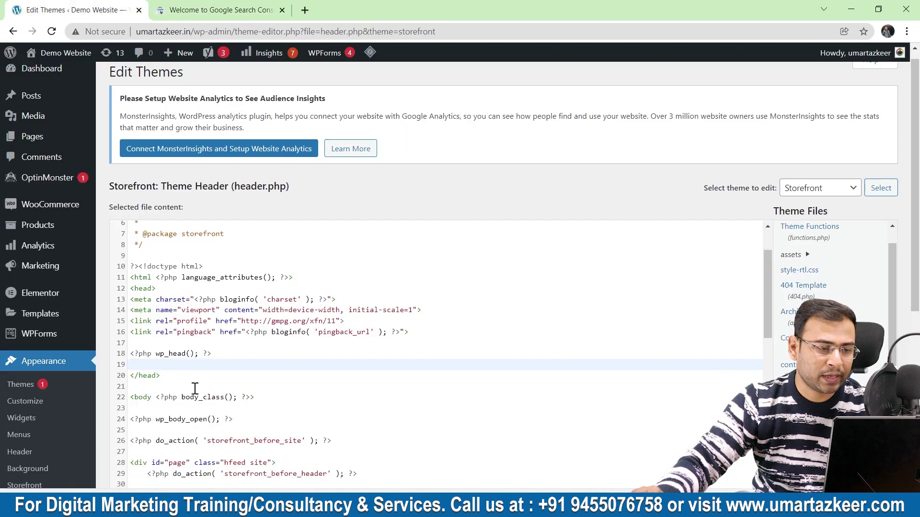
{"action": "key", "text": "ctrl+v"}
Save the edited header.php file of the Storefront theme
{"action": "scroll", "coordinate": [526, 358], "scroll_direction": "down", "scroll_amount": 8}
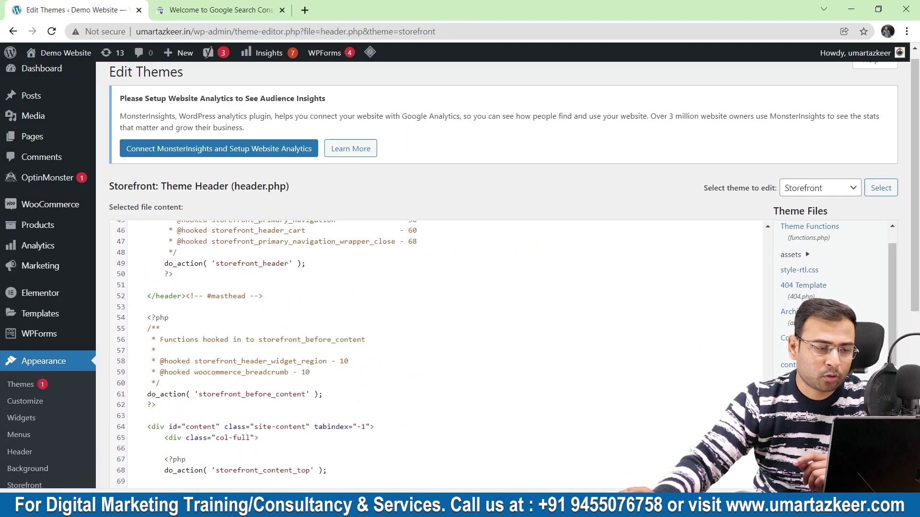
{"action": "scroll", "coordinate": [889, 330], "scroll_direction": "down", "scroll_amount": 3}
{"action": "scroll", "coordinate": [889, 331], "scroll_direction": "down", "scroll_amount": 5}
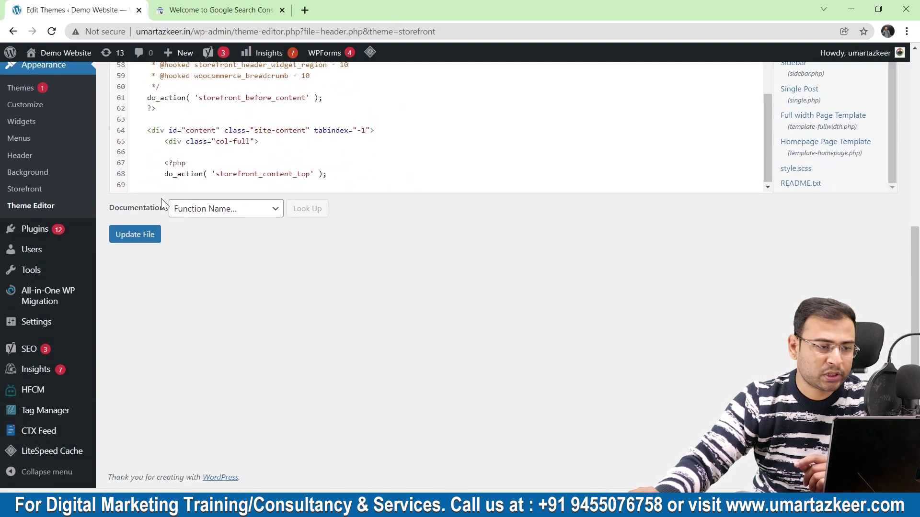
{"action": "left_click", "coordinate": [152, 234]}
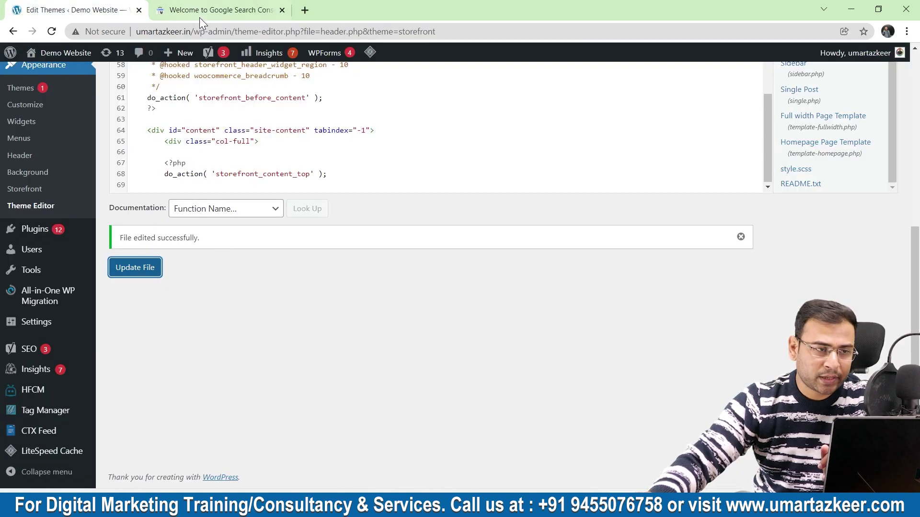
Switch to Google Search Console and verify ownership of the website with the HTML tag method
{"action": "left_click", "coordinate": [199, 17]}
{"action": "scroll", "coordinate": [512, 307], "scroll_direction": "down", "scroll_amount": 3}
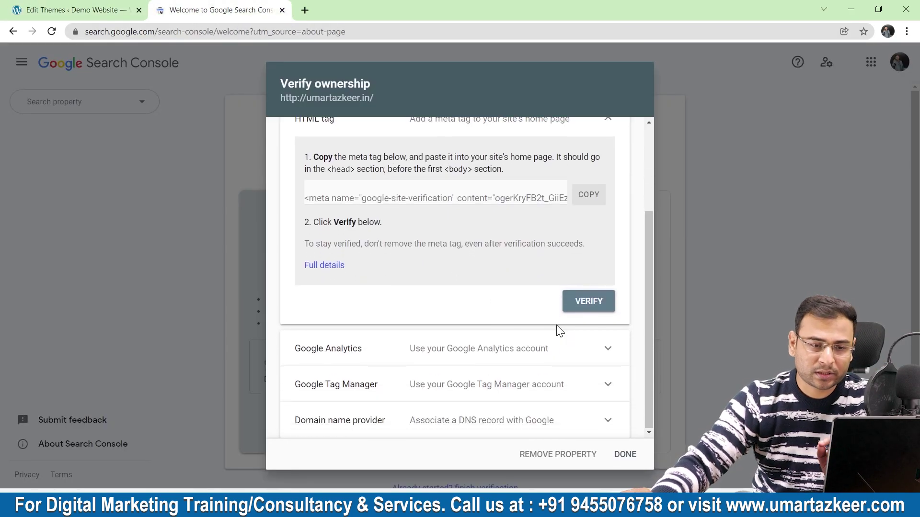
{"action": "left_click", "coordinate": [588, 302]}
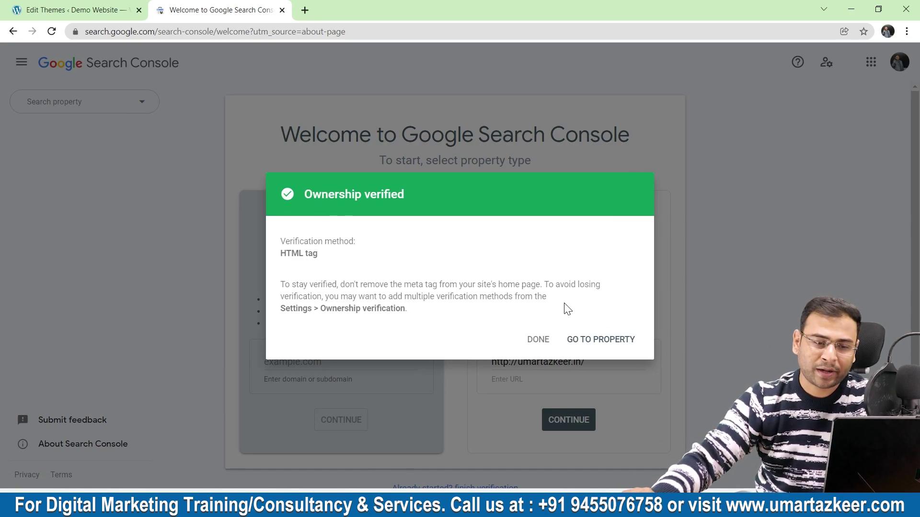
Go to the verified property's overview, start the new Search Console, and dismiss the Core Web Vitals and Overview tips
{"action": "left_click", "coordinate": [618, 342]}
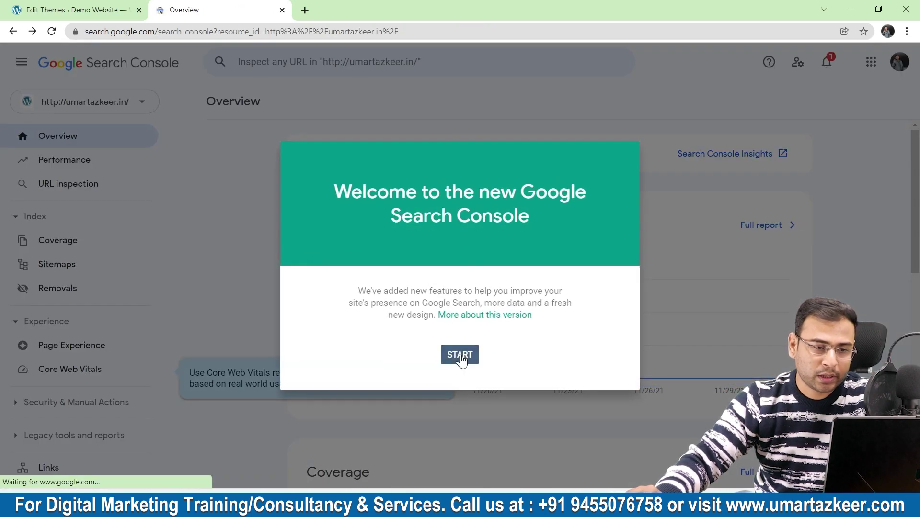
{"action": "left_click", "coordinate": [460, 353]}
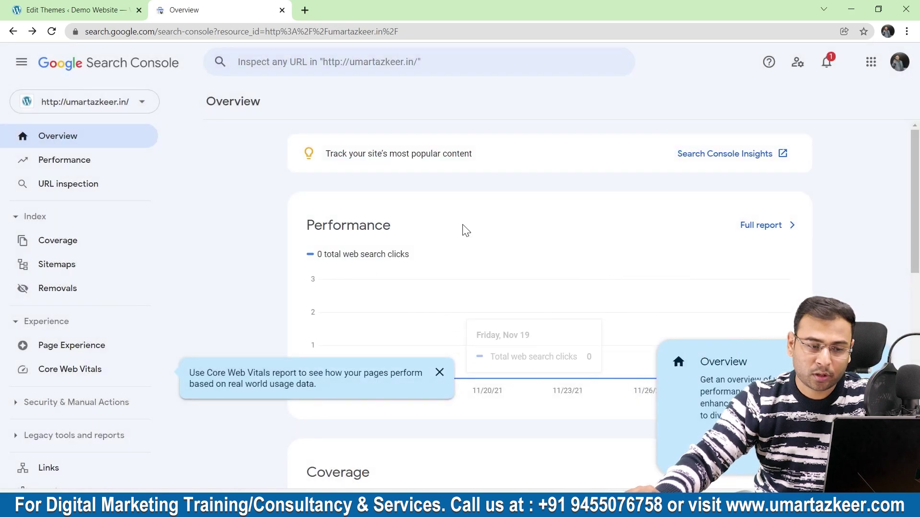
{"action": "left_click", "coordinate": [439, 372]}
{"action": "left_click", "coordinate": [862, 453]}
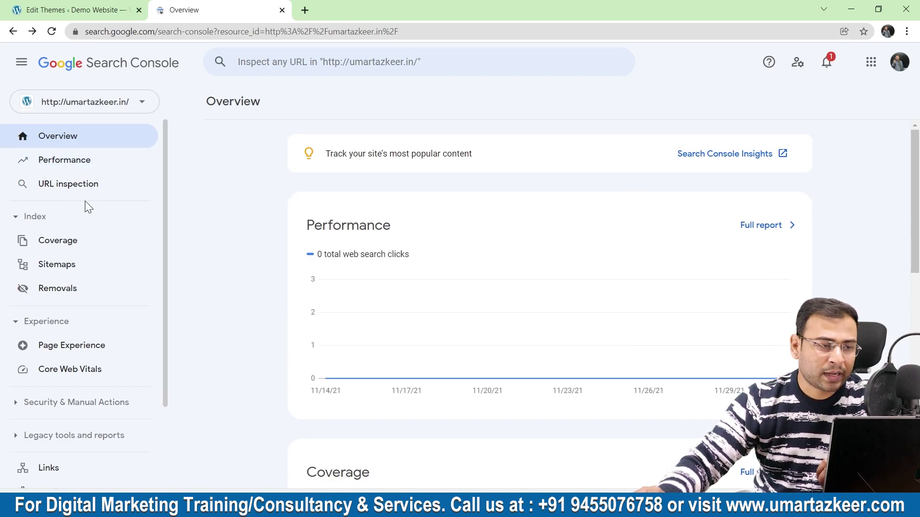
{"action": "left_click", "coordinate": [115, 108]}
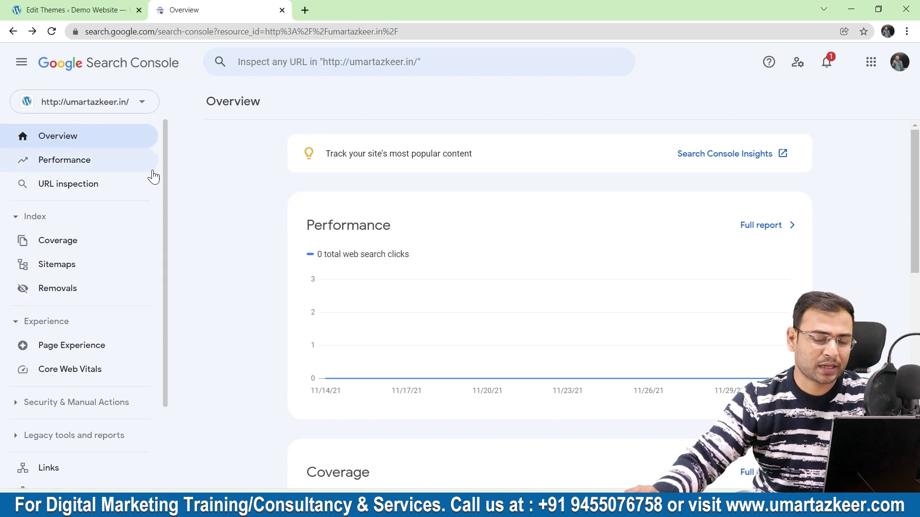
{"action": "scroll", "coordinate": [463, 283], "scroll_direction": "down", "scroll_amount": 10}
{"action": "scroll", "coordinate": [418, 261], "scroll_direction": "up", "scroll_amount": 10}
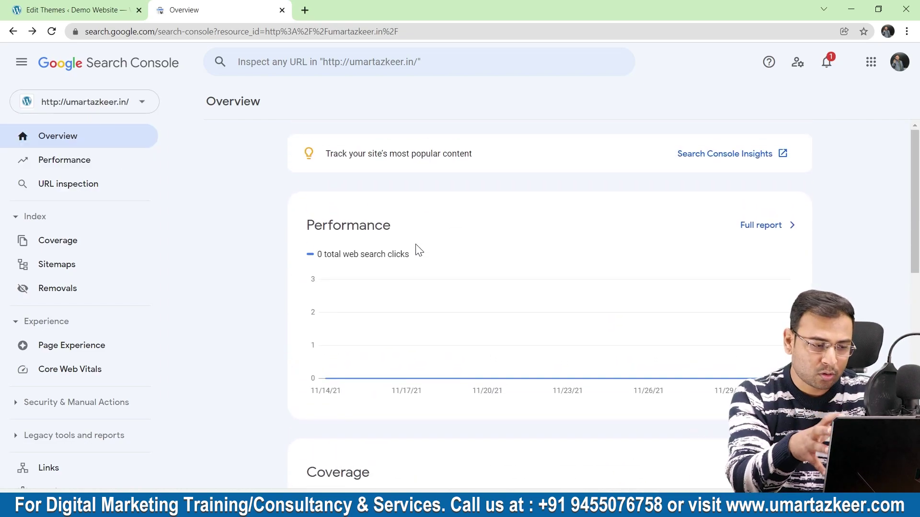